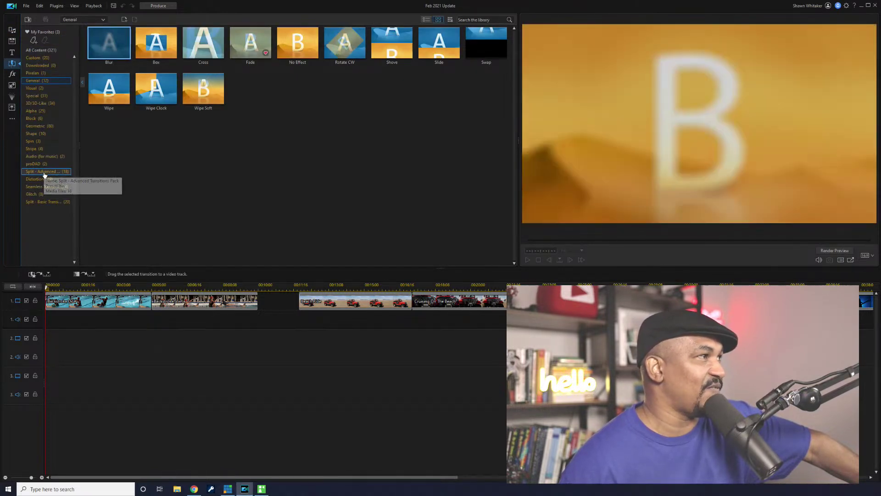
# Apply the Split 21 transition from the Split - Advanced pack between the Backstroke Dive and Backstroke Start clips and play it back
pyautogui.click(44, 172)
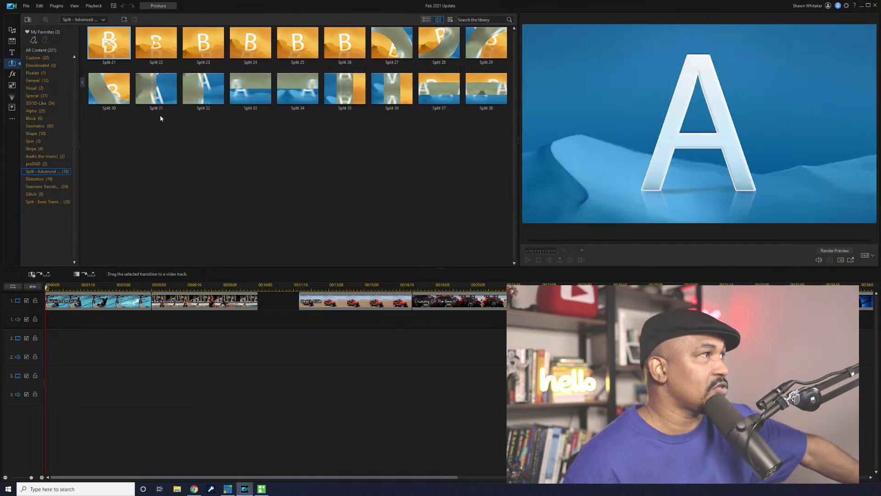
pyautogui.moveTo(112, 48); pyautogui.dragTo(152, 304)
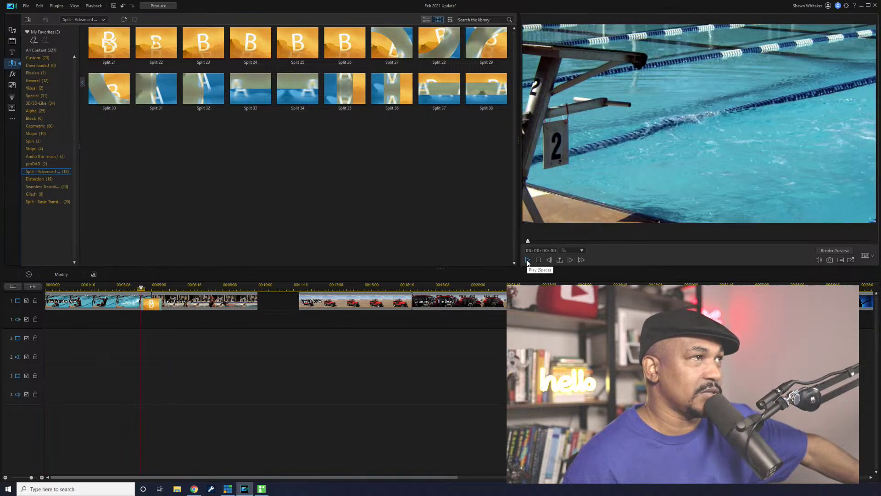
pyautogui.click(528, 260)
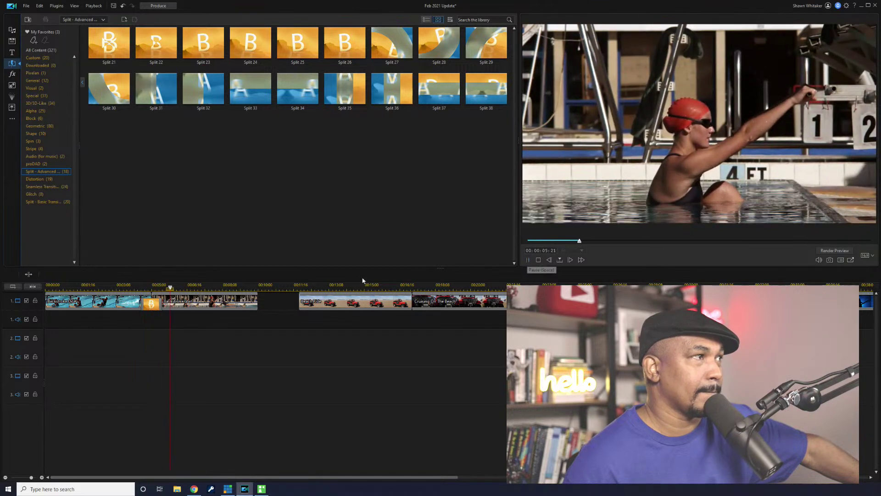
pyautogui.click(138, 287)
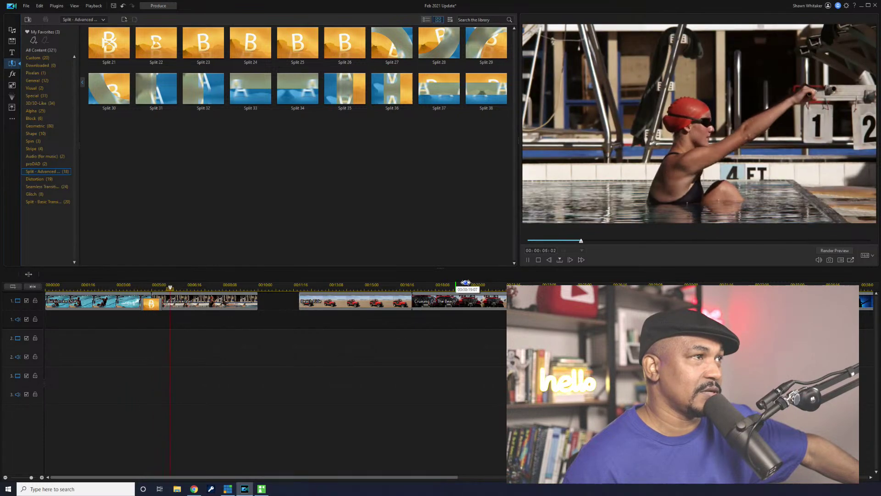
pyautogui.click(528, 260)
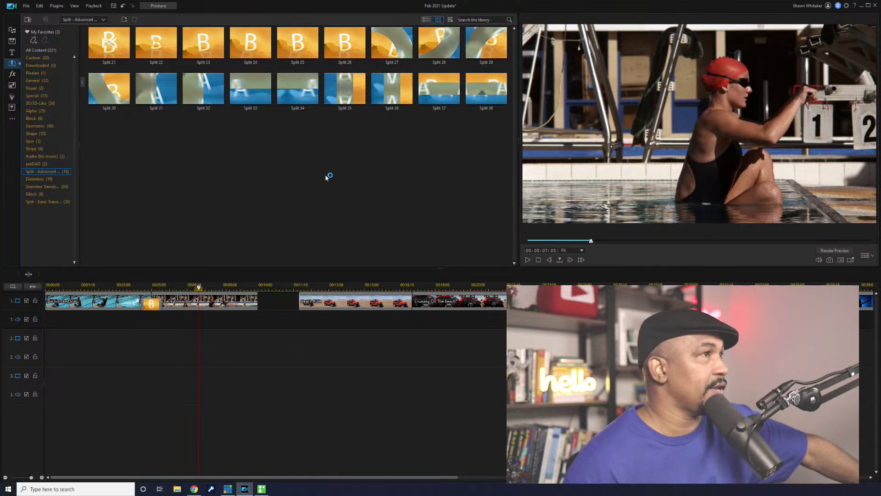
# Apply the Split 27 transition between the Beach Ride and Cruising On The Beach clips and preview it twice
pyautogui.moveTo(391, 43); pyautogui.dragTo(418, 308)
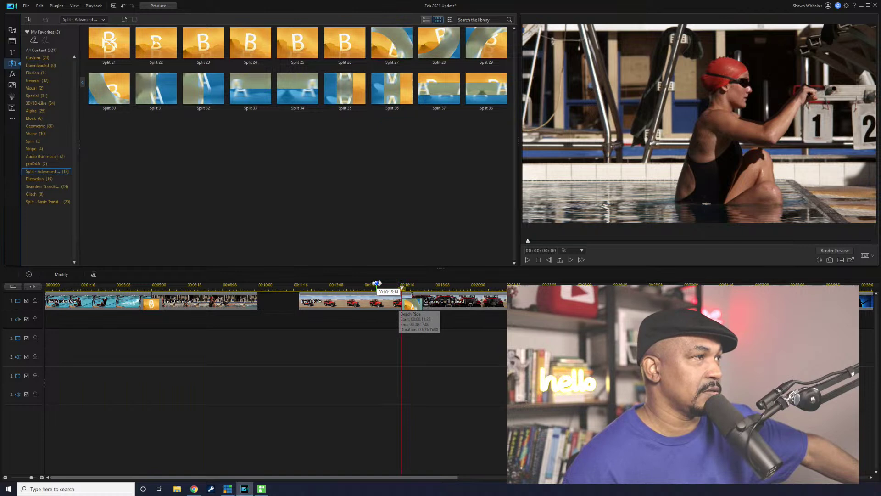
pyautogui.click(387, 285)
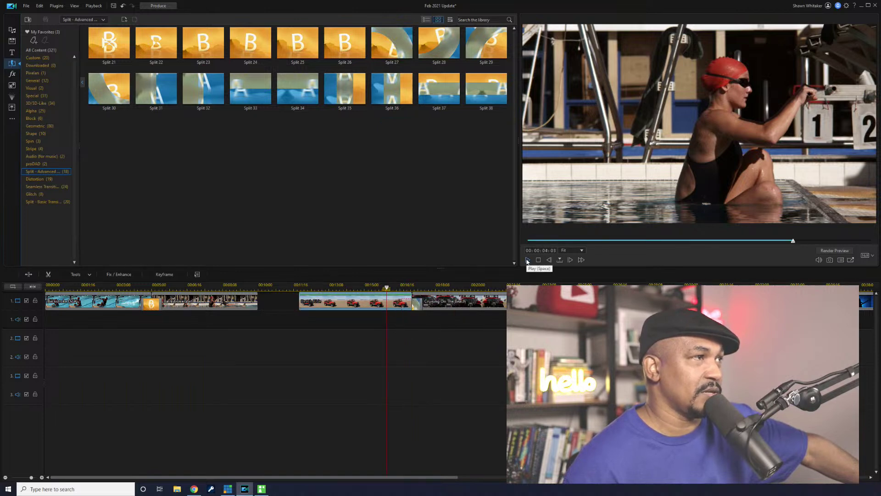
pyautogui.click(527, 261)
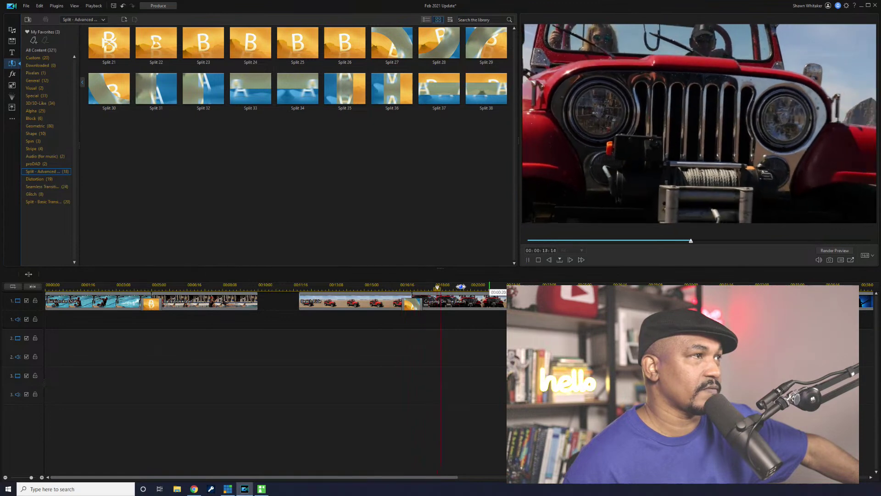
pyautogui.click(389, 285)
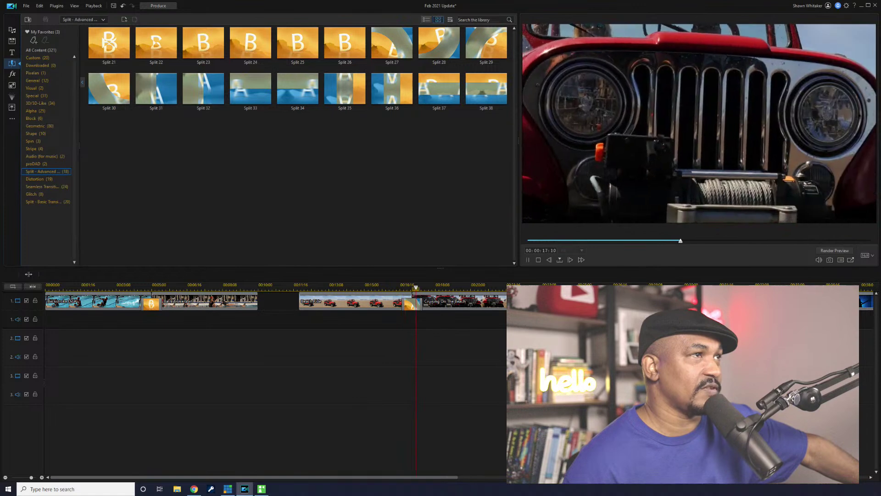
pyautogui.click(528, 259)
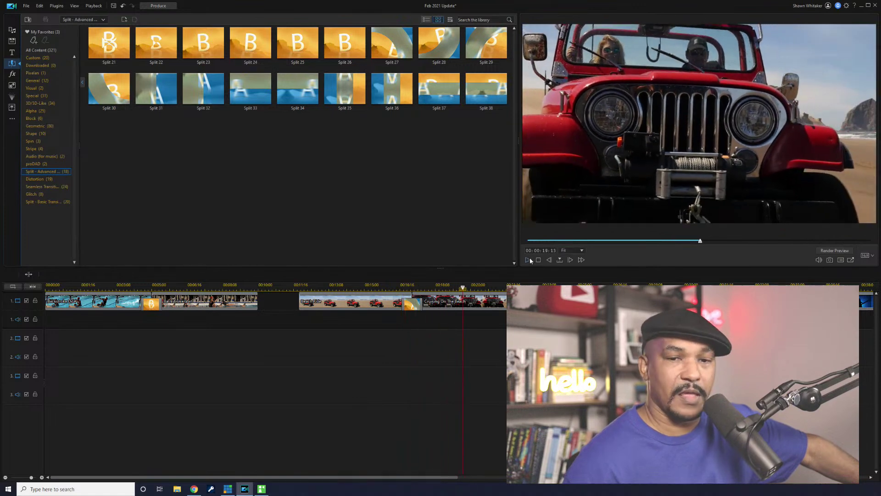
# Apply the Split 31 transition between the Hip Sway and Rocker Chick clips and play the transition back
pyautogui.moveTo(156, 88); pyautogui.dragTo(734, 302)
pyautogui.click(714, 302)
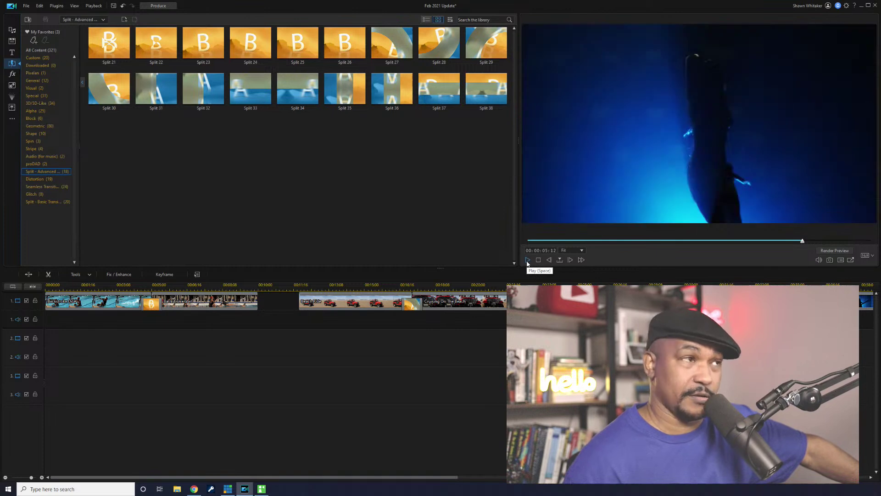
pyautogui.click(528, 260)
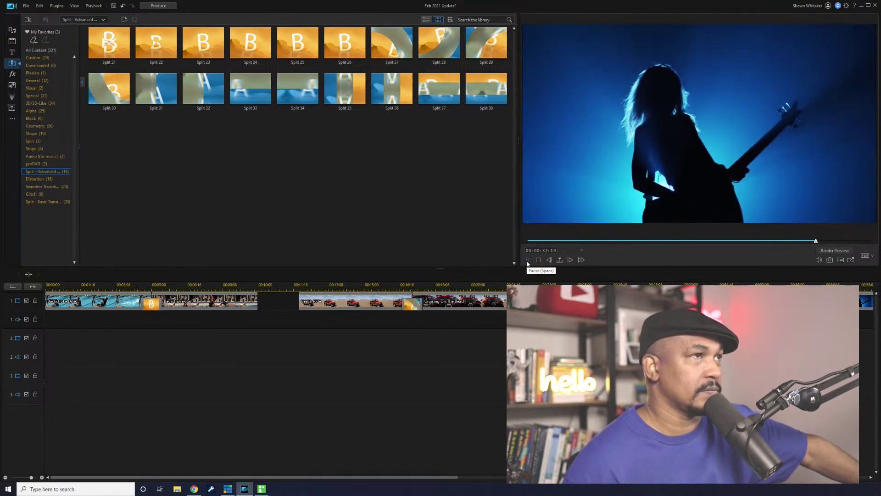
pyautogui.press('space')
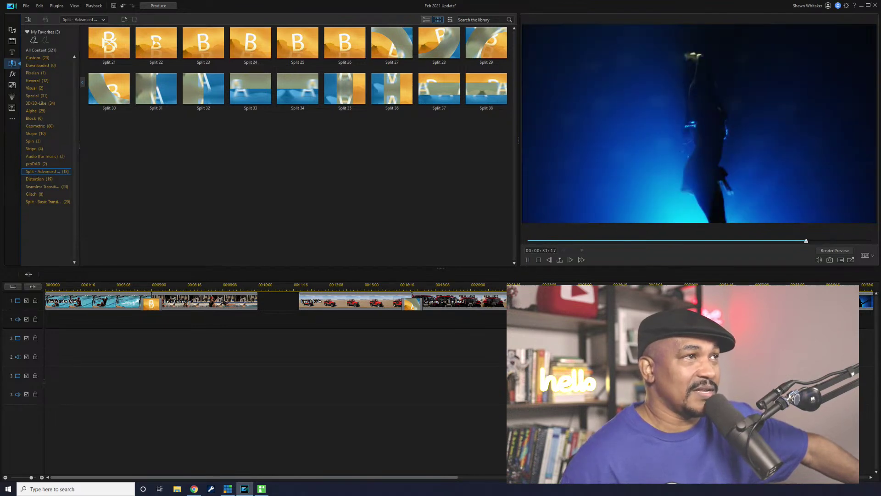
pyautogui.press('space')
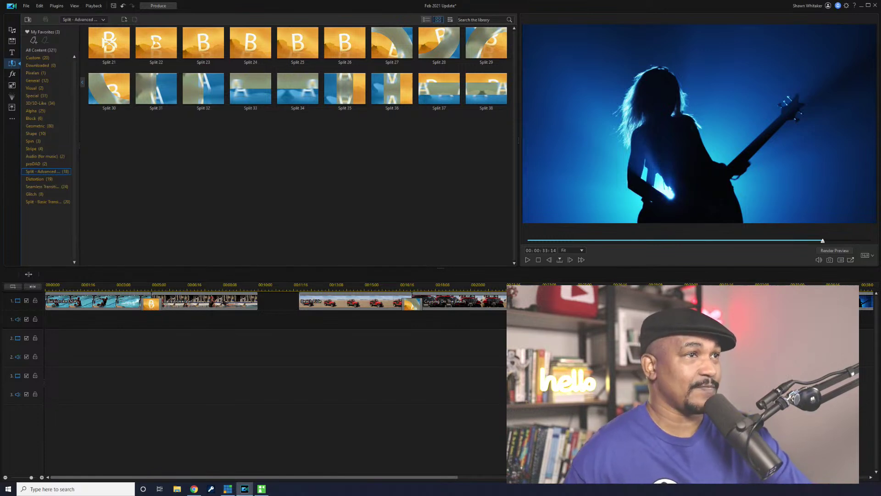
# Look through the Shutterstock premium media, checking its video and music offerings, and close the download window
pyautogui.click(14, 32)
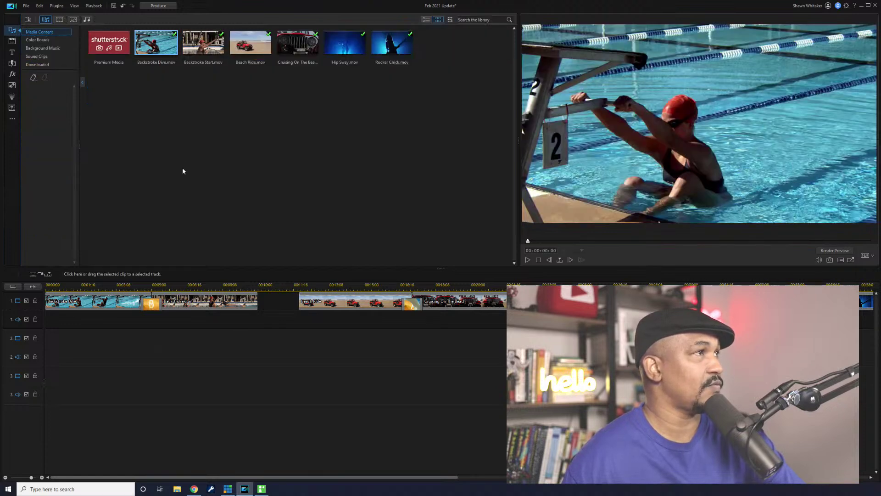
pyautogui.click(104, 50)
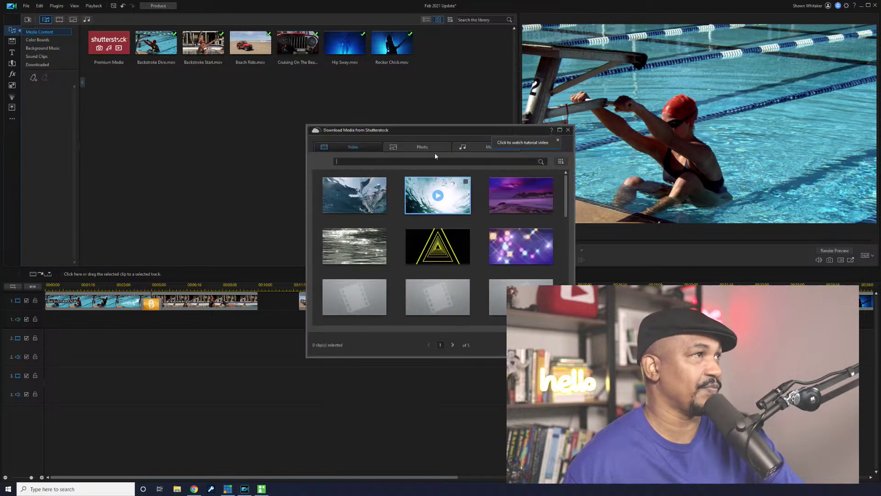
pyautogui.click(559, 140)
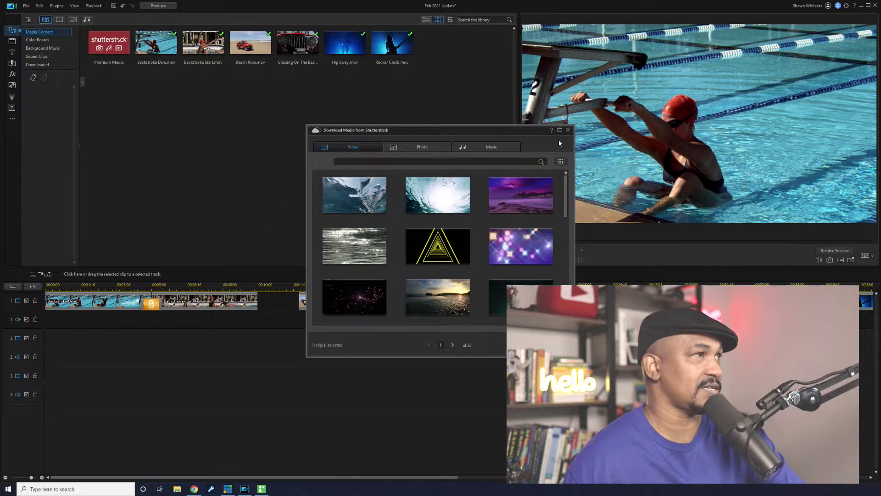
pyautogui.click(493, 147)
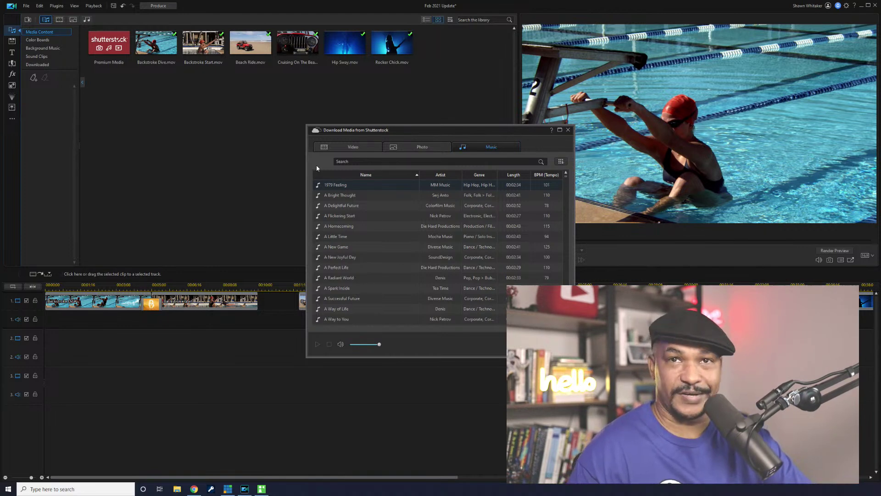
pyautogui.click(568, 130)
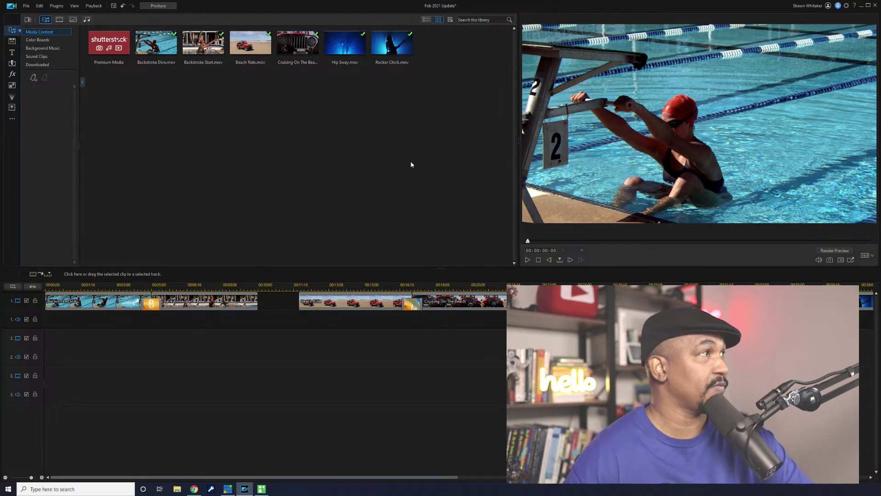
# Preview the Quote Titles 06, 11 and 19 templates from the Quote Titles category of the title library
pyautogui.click(13, 55)
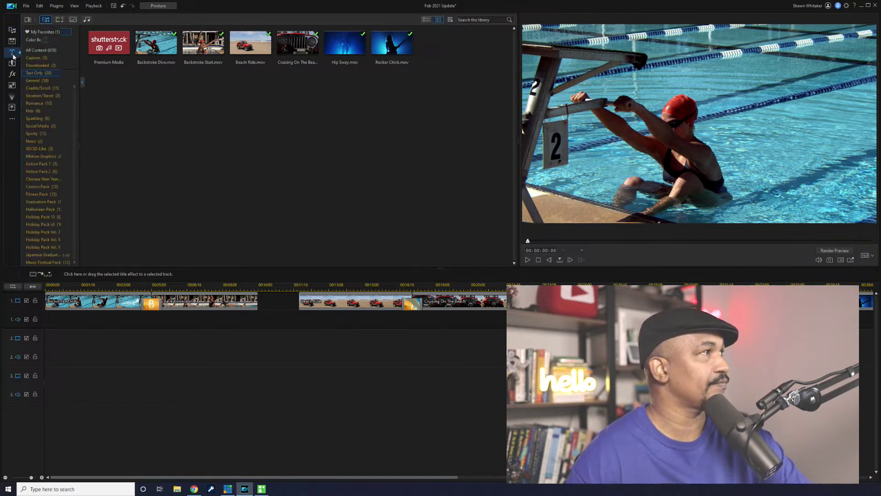
pyautogui.scroll(-5, 55, 196)
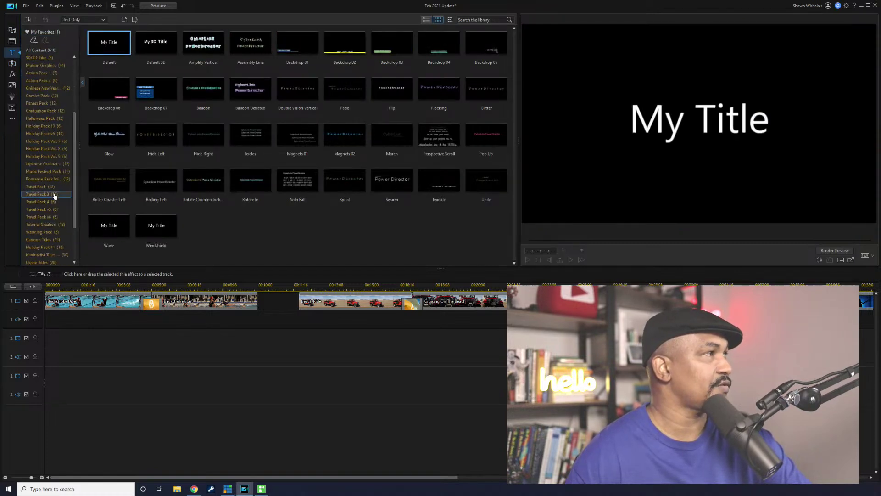
pyautogui.click(41, 239)
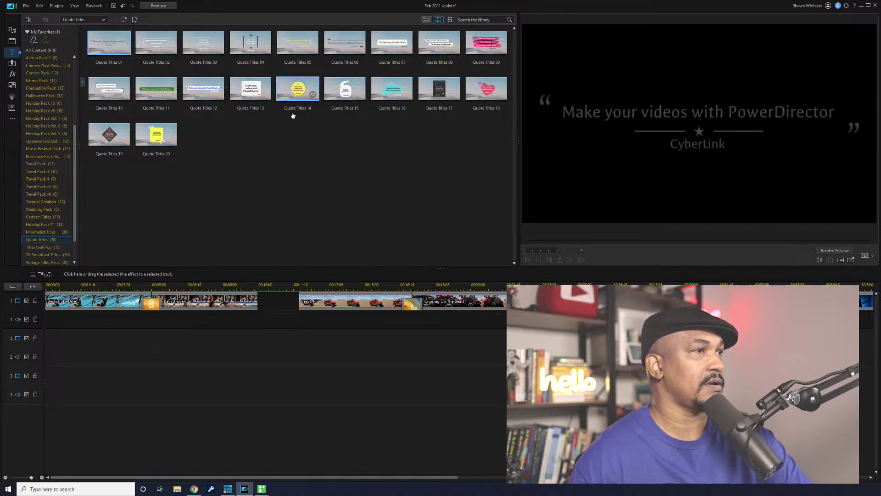
pyautogui.click(354, 45)
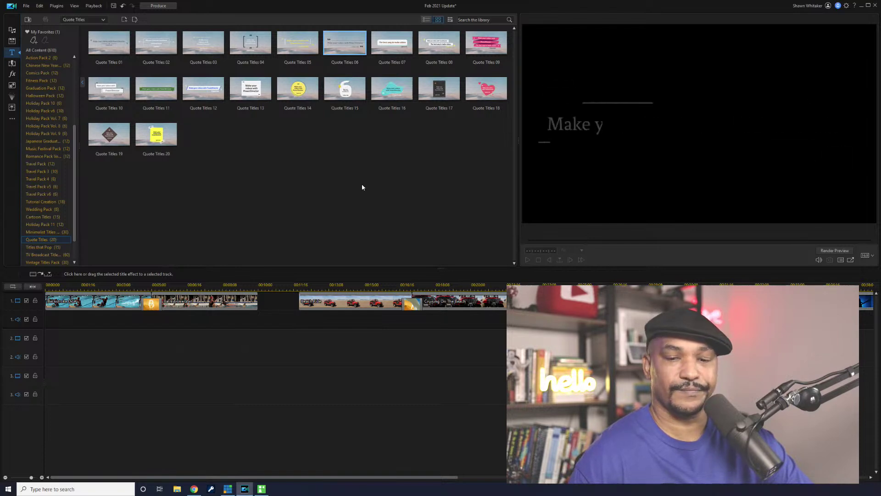
pyautogui.click(165, 92)
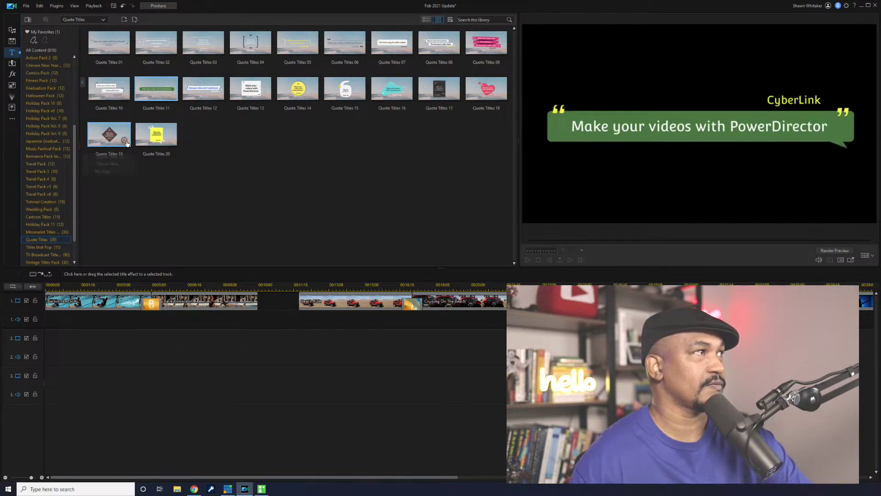
pyautogui.click(112, 138)
pyautogui.click(125, 140)
pyautogui.click(127, 140)
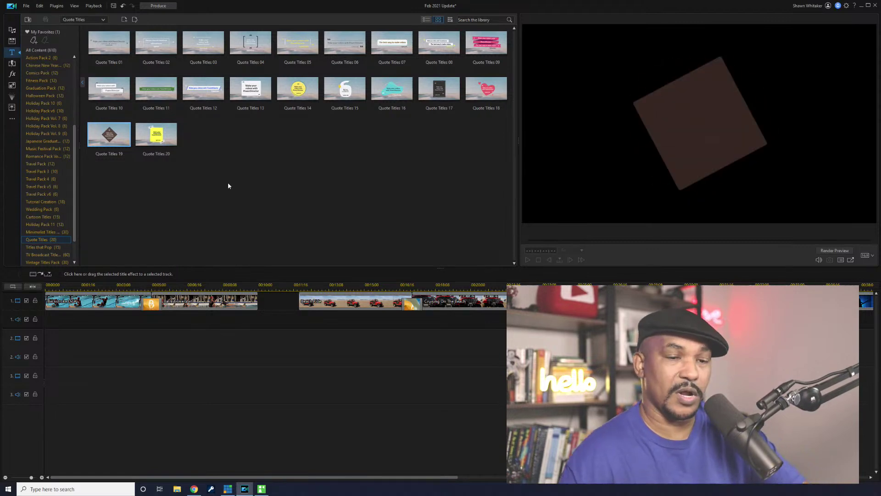
# Audition the BEAST Roar Large Short and CREATURE Breath Hiss Deep sound clips in the Animals category and return to the media content
pyautogui.click(11, 32)
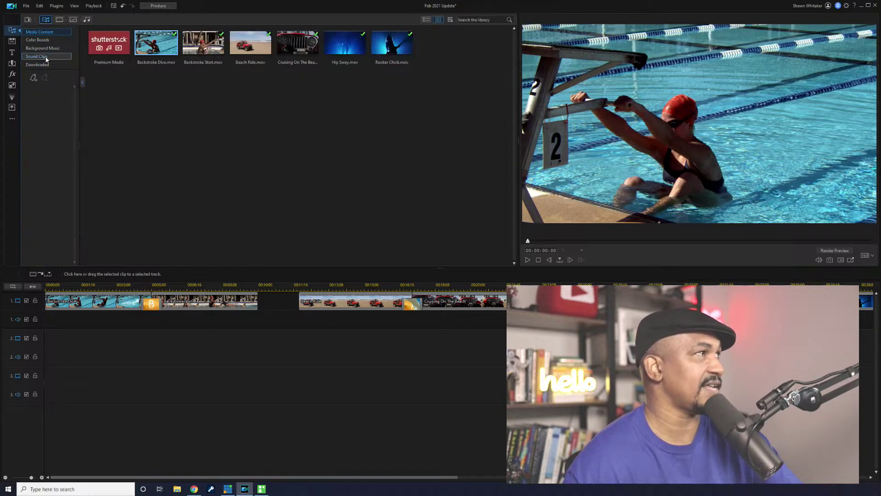
pyautogui.click(46, 57)
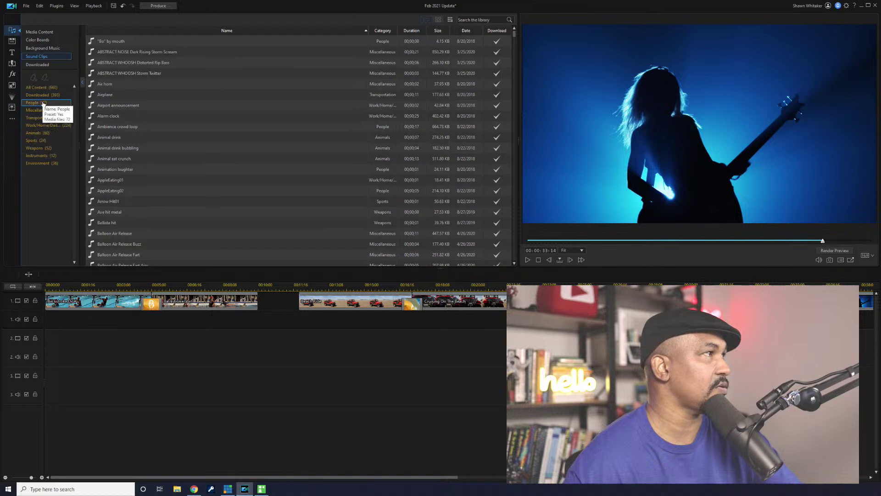
pyautogui.click(39, 133)
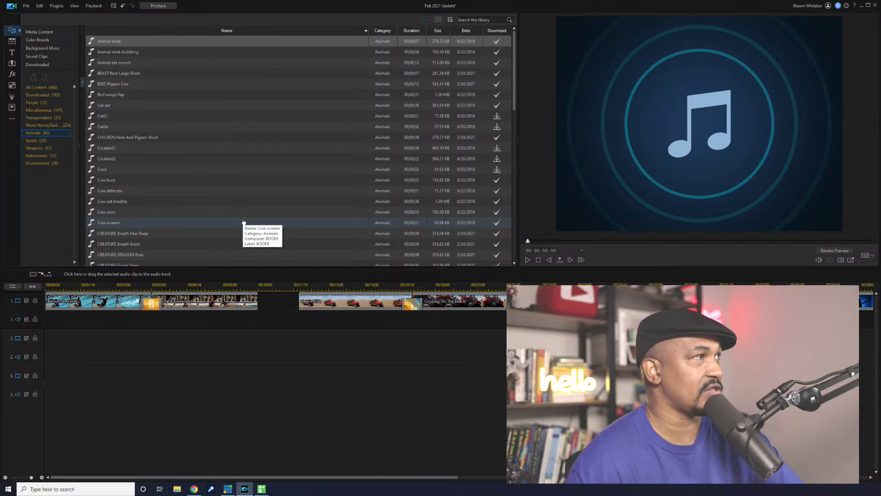
pyautogui.click(124, 77)
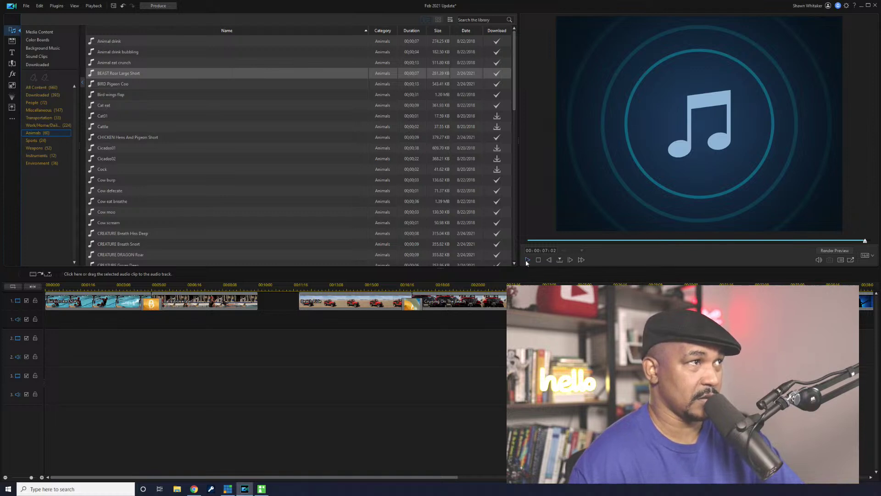
pyautogui.click(528, 260)
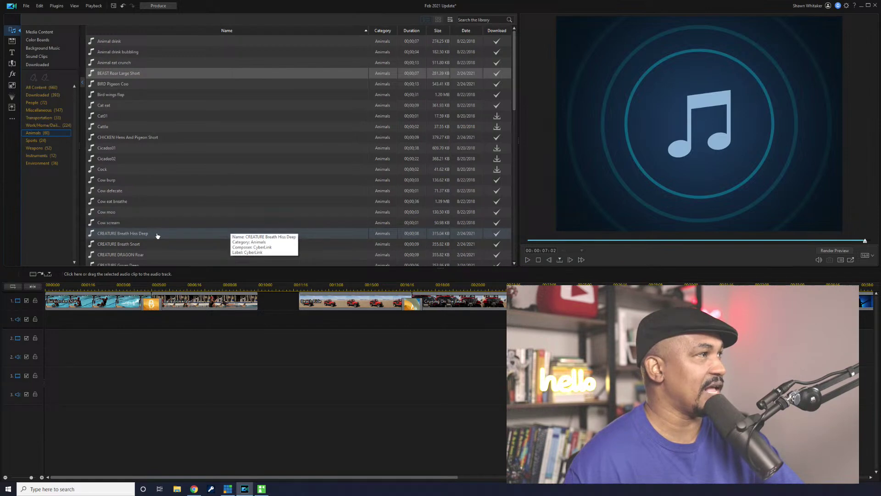
pyautogui.click(138, 237)
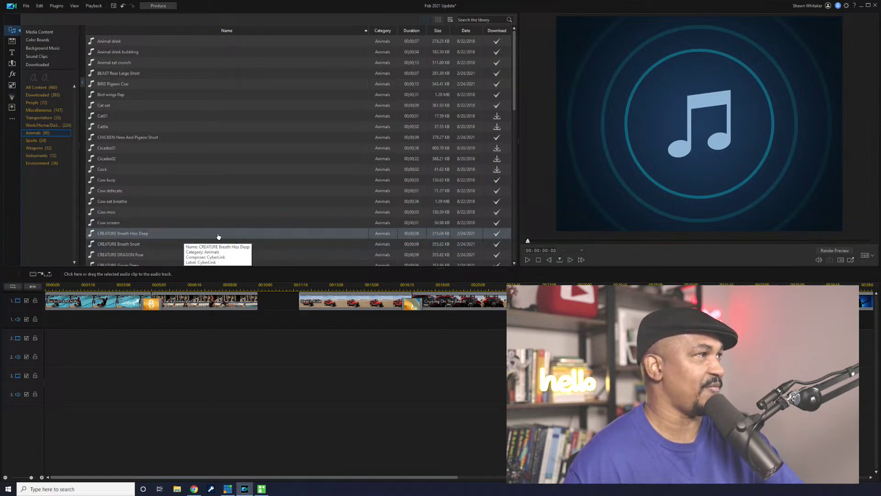
pyautogui.click(527, 260)
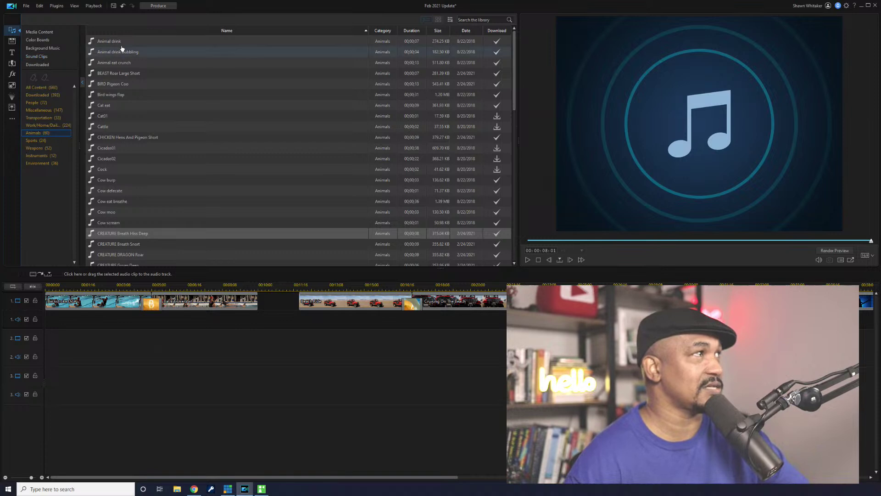
pyautogui.click(481, 20)
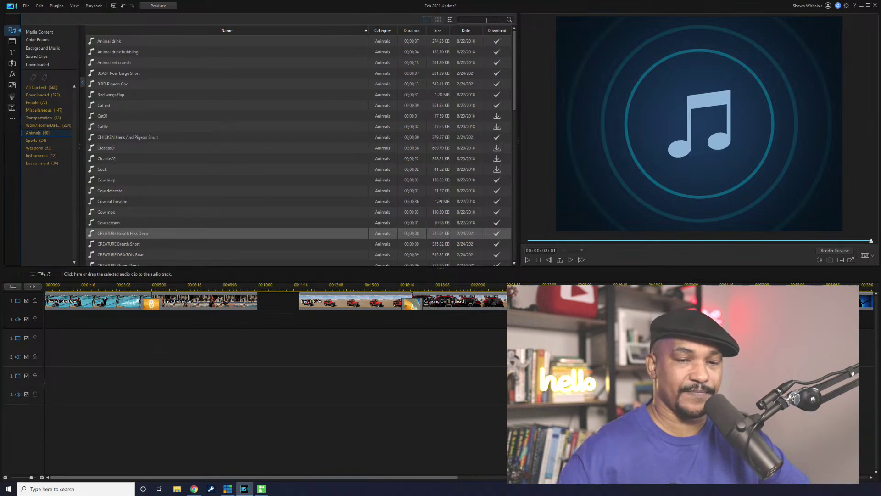
pyautogui.click(25, 33)
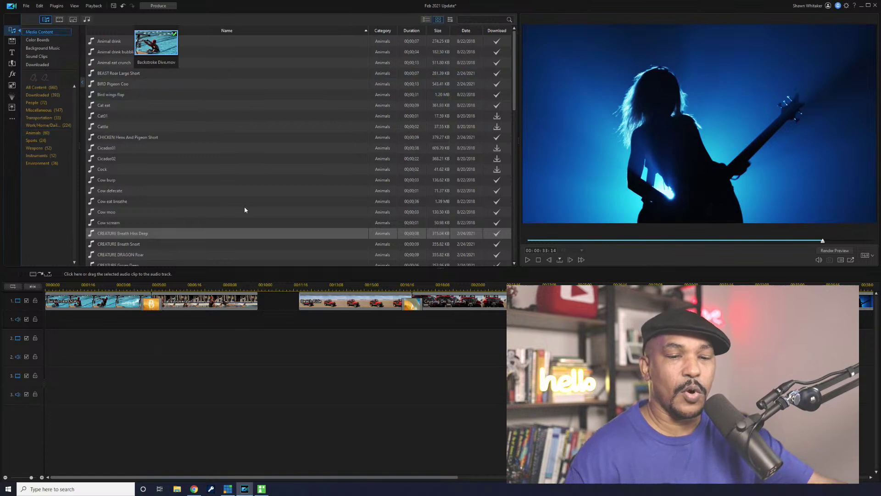